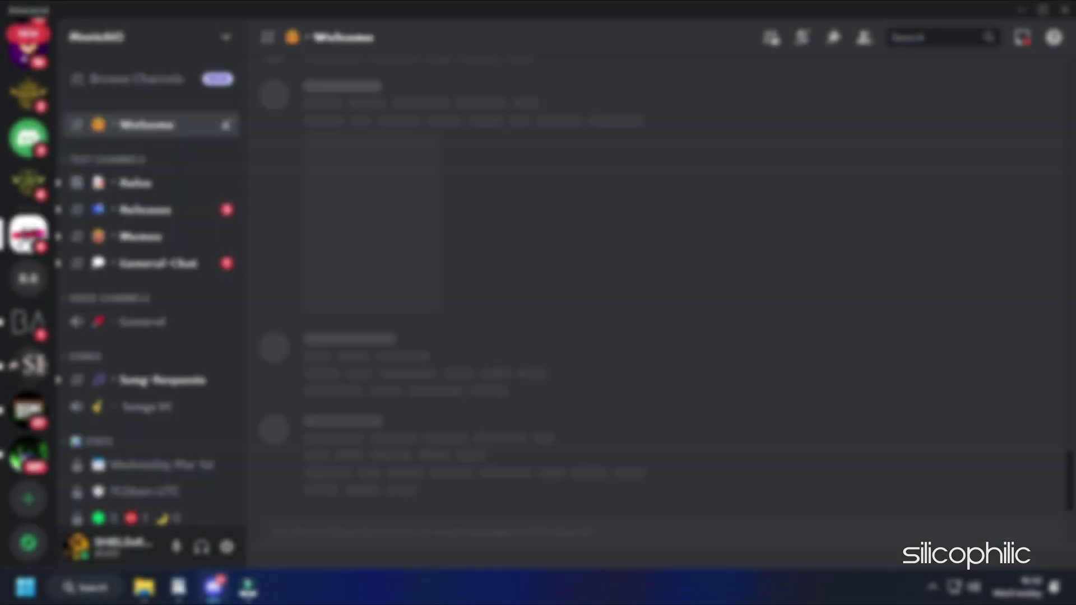
# Join the General voice channel and open your own profile card listed under it.
pyautogui.scroll(-10, 286, 243)
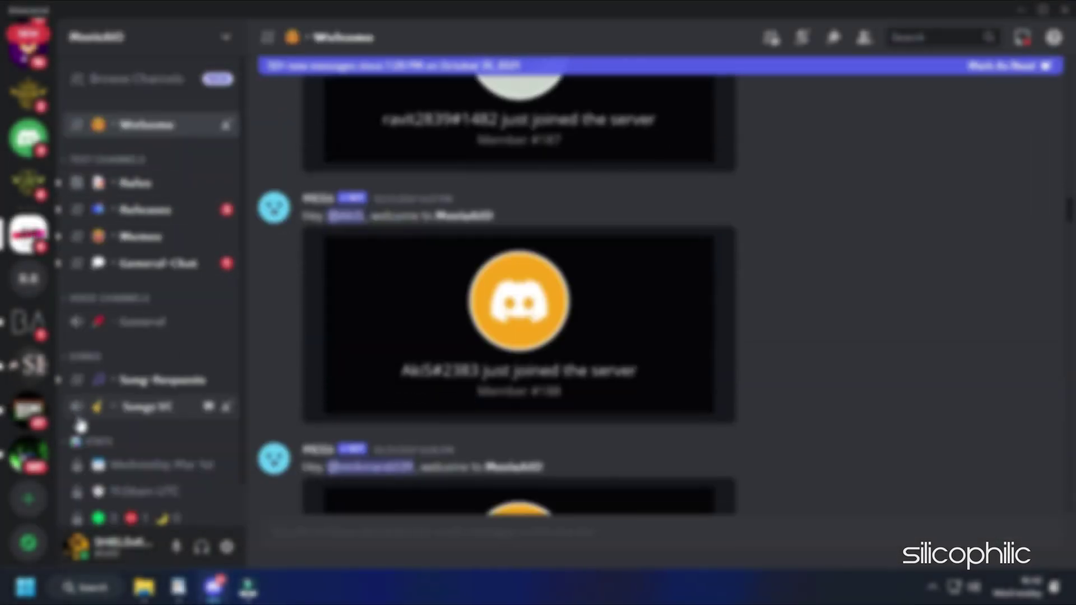
pyautogui.click(134, 323)
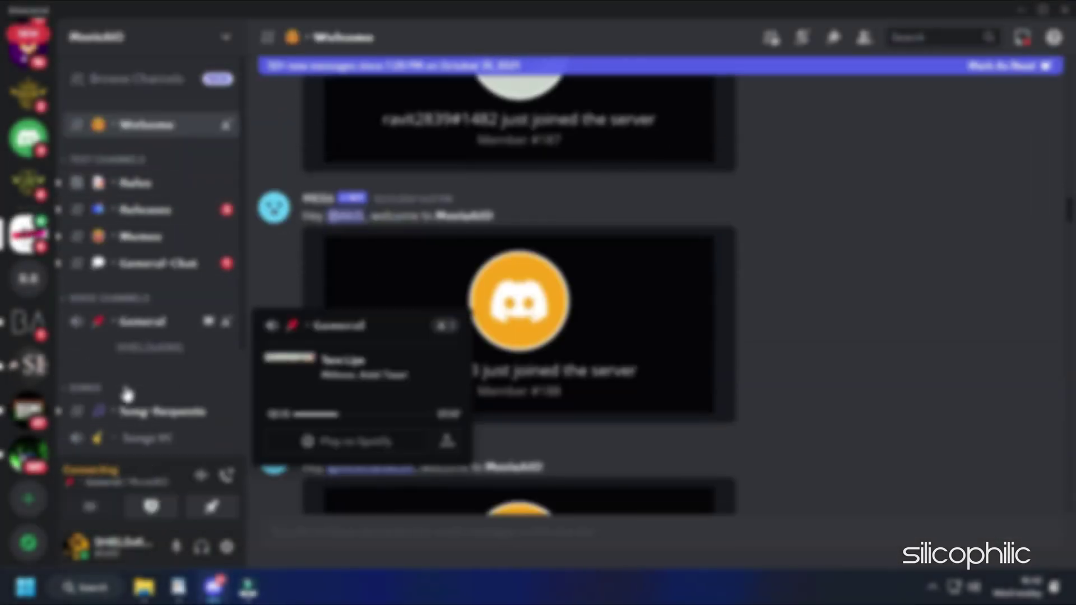
pyautogui.click(169, 352)
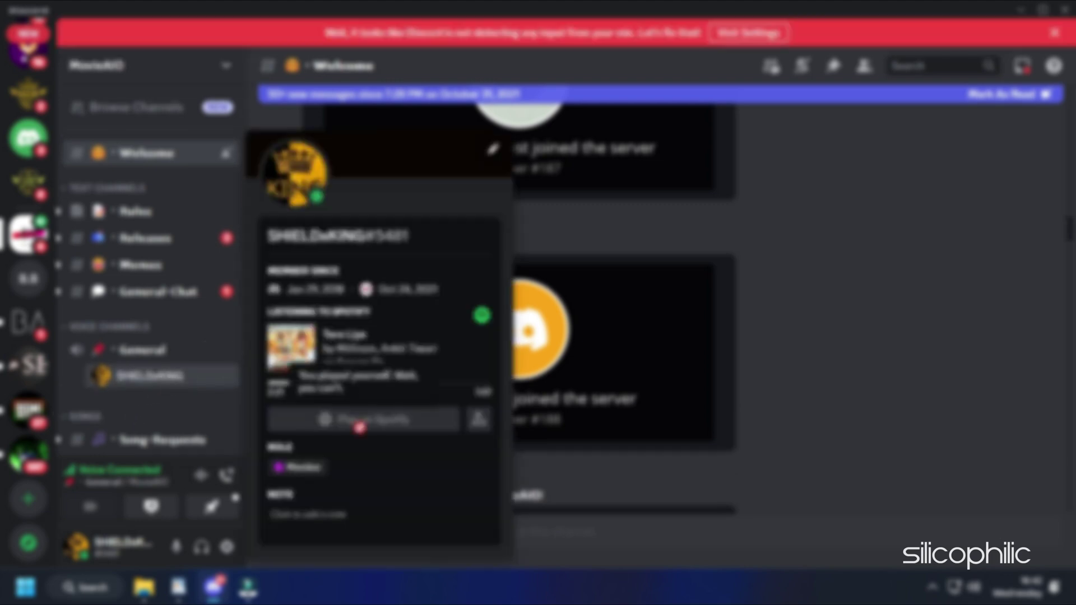
pyautogui.click(812, 298)
pyautogui.scroll(10, 555, 320)
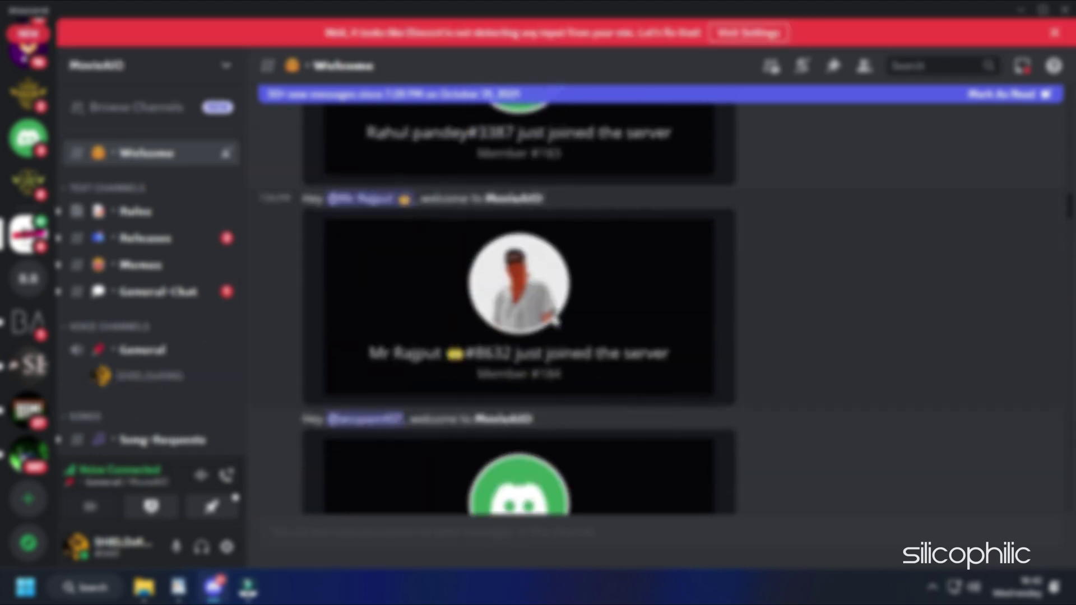
pyautogui.scroll(5, 554, 319)
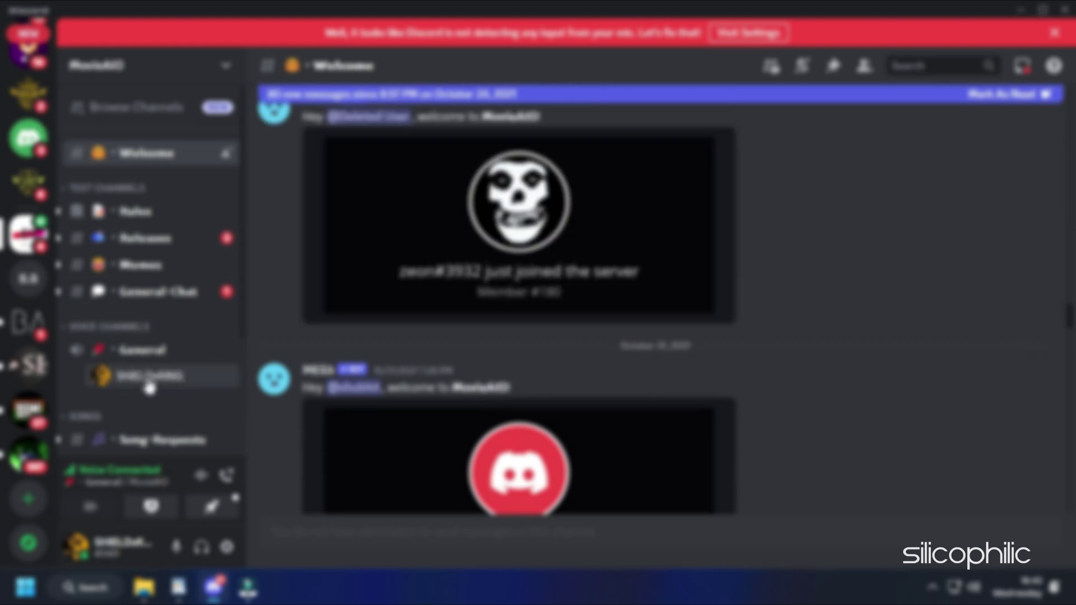
pyautogui.click(149, 381)
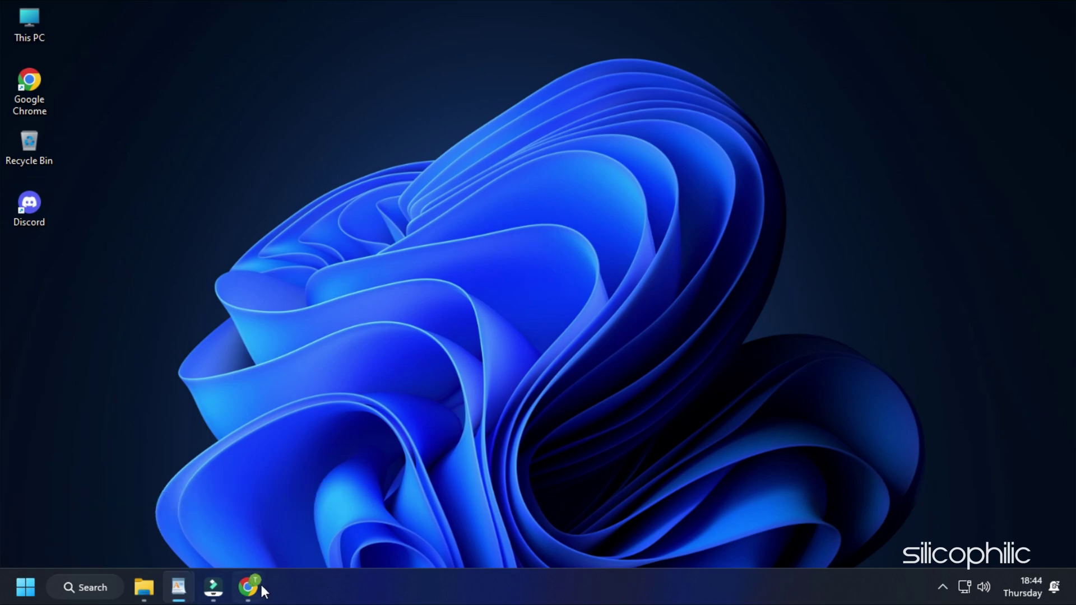
# Load discordstatus.com in Chrome and expand the Voice section to list its regions.
pyautogui.click(260, 583)
pyautogui.write('di')
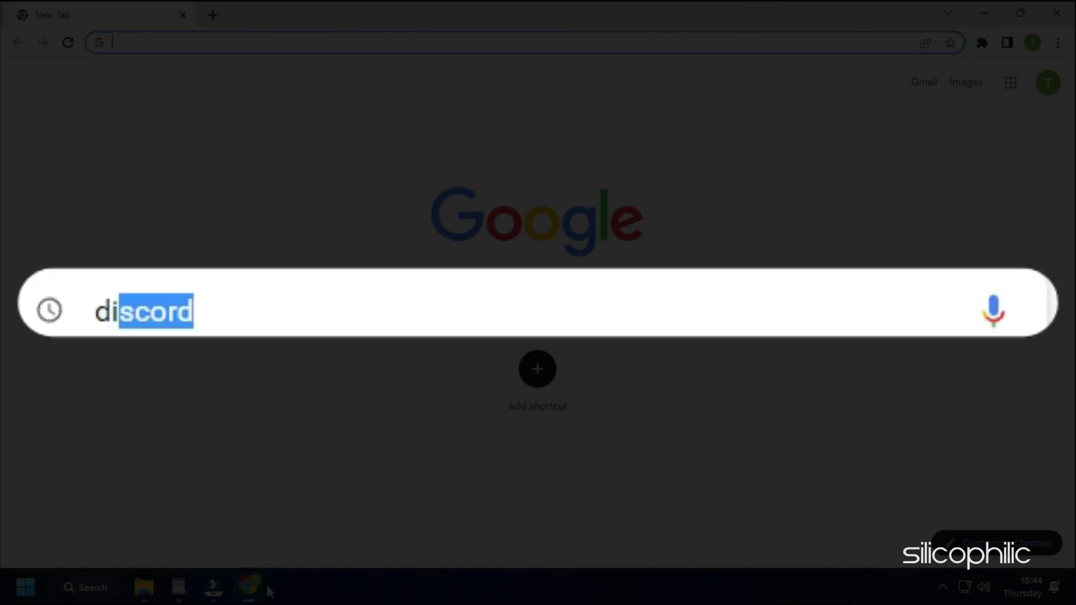
pyautogui.write('scordstatus.com')
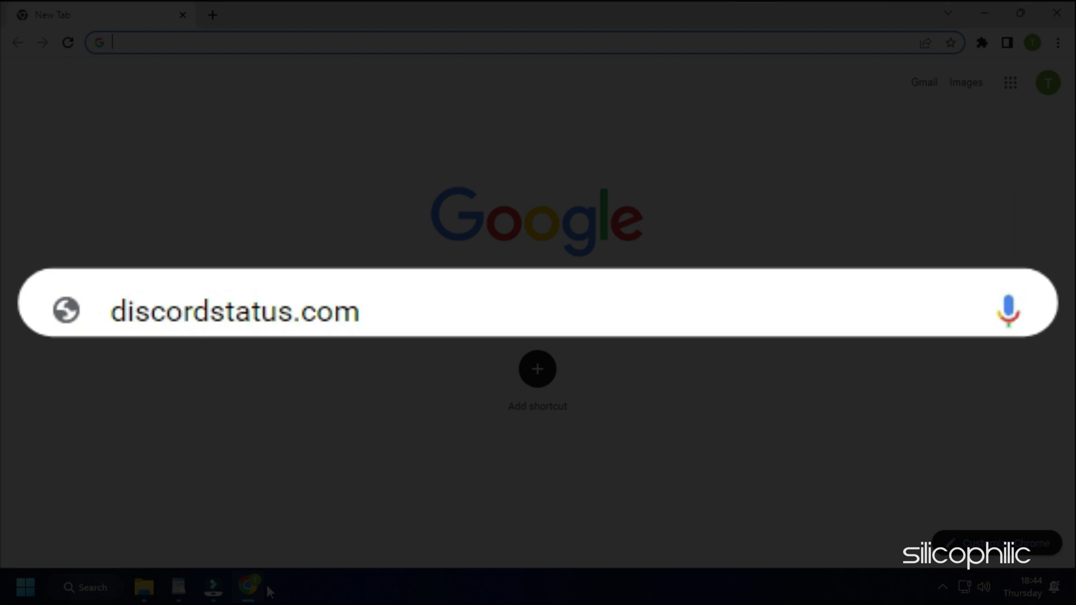
pyautogui.press('Return')
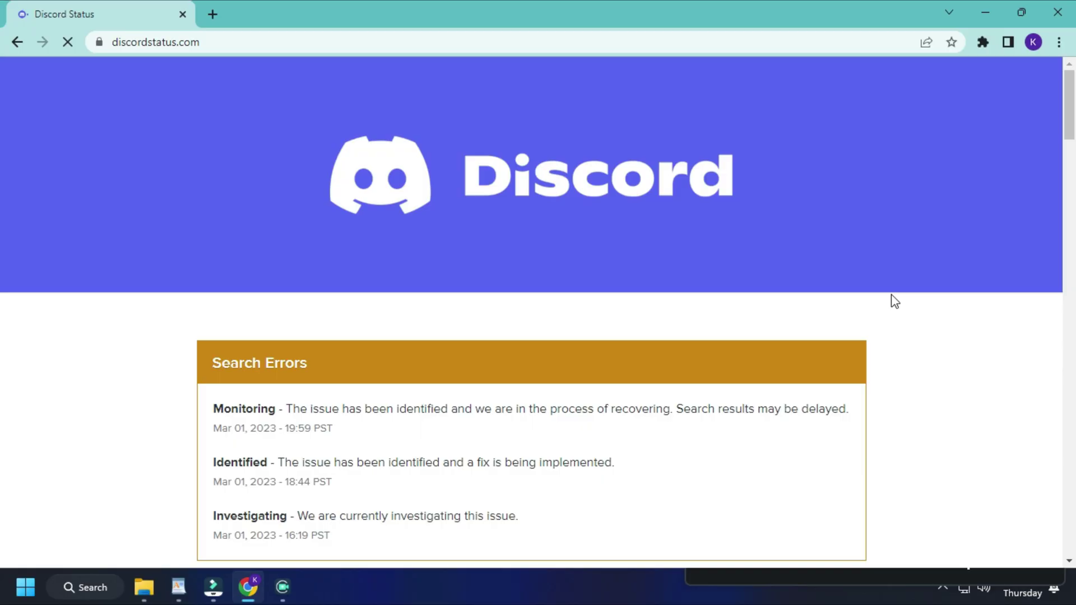
pyautogui.scroll(-12, 892, 300)
pyautogui.scroll(-3, 895, 302)
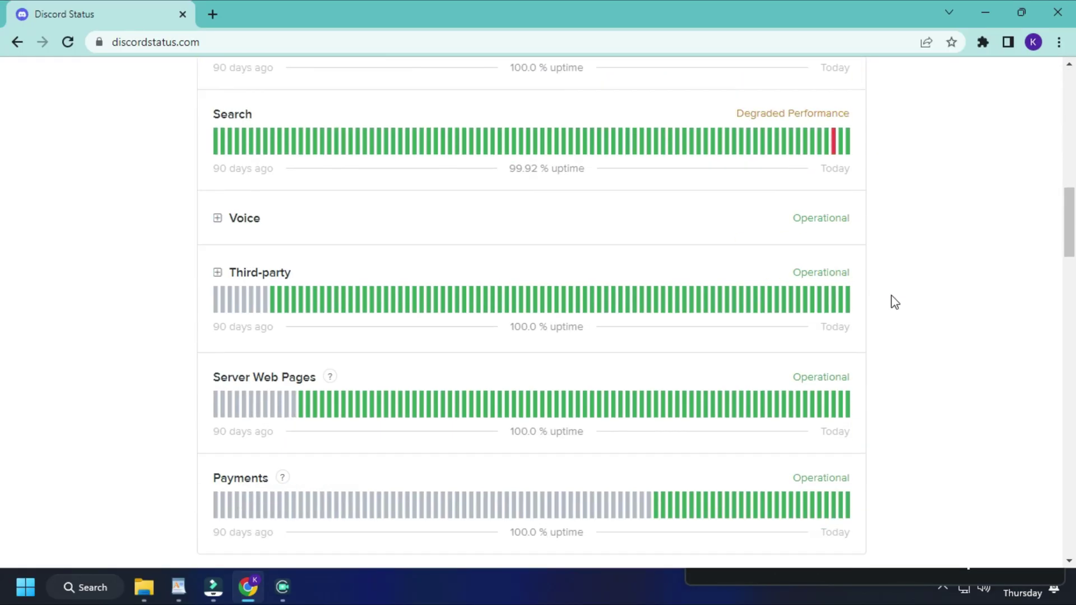
pyautogui.scroll(-2, 895, 303)
pyautogui.scroll(3, 889, 303)
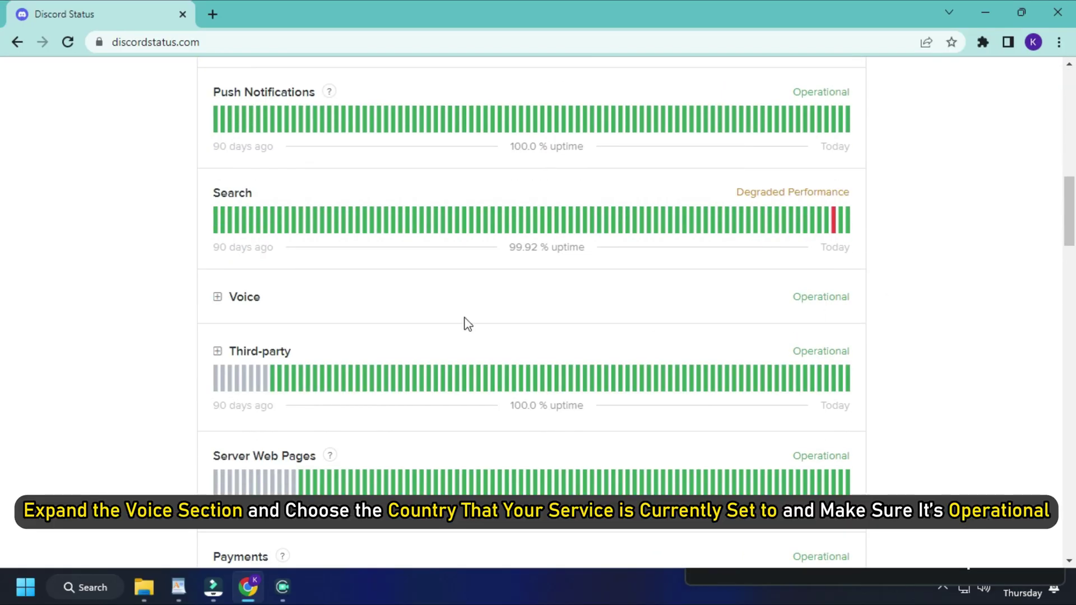
pyautogui.click(218, 302)
pyautogui.scroll(-5, 250, 298)
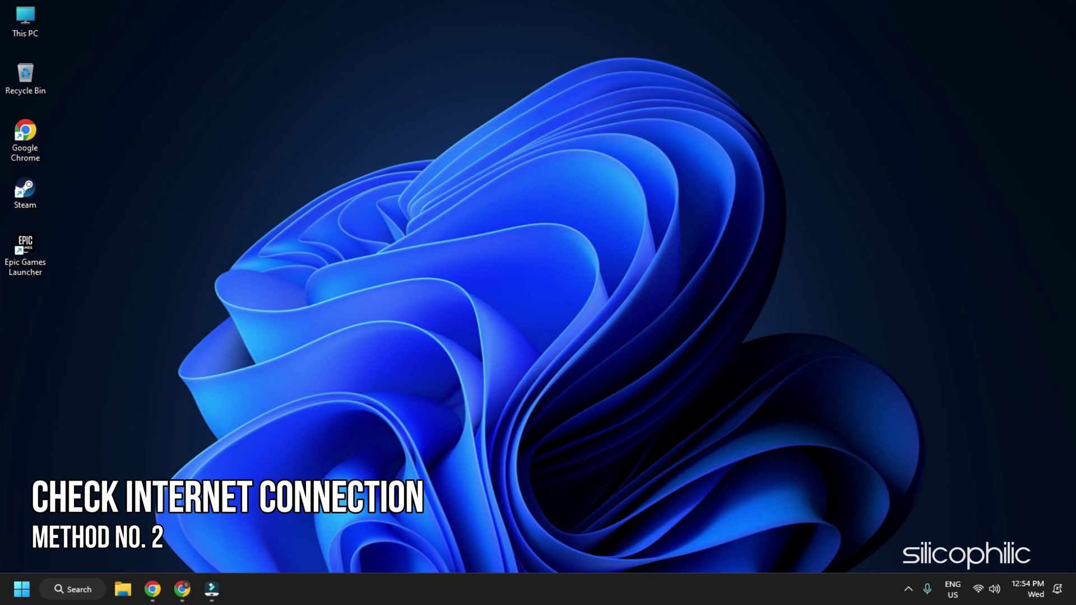
# Check the Wi-Fi connection in Quick Settings and start a Speedtest run.
pyautogui.click(986, 589)
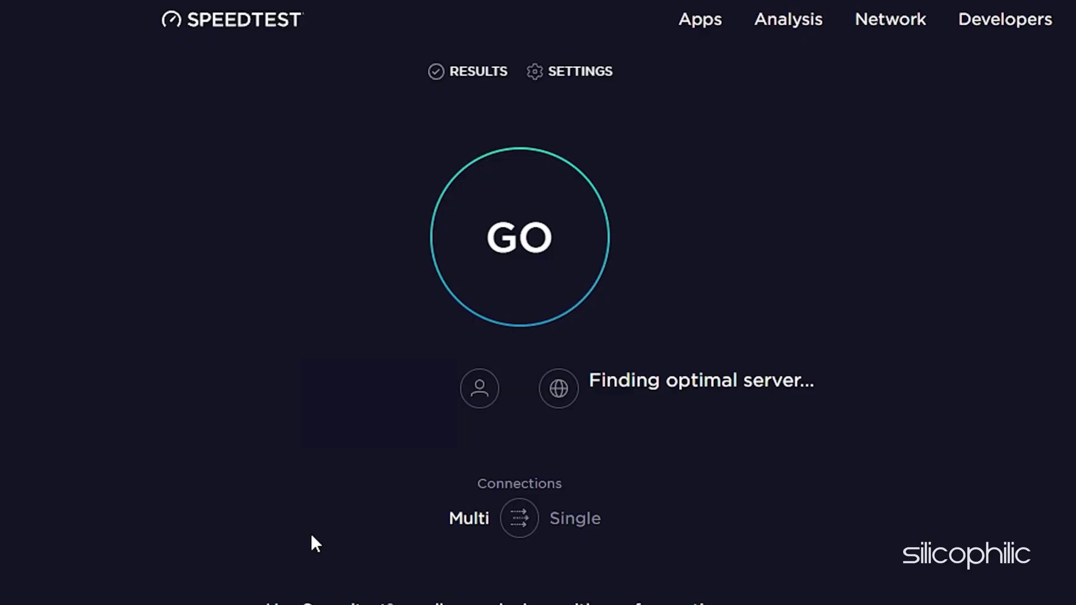
pyautogui.click(516, 234)
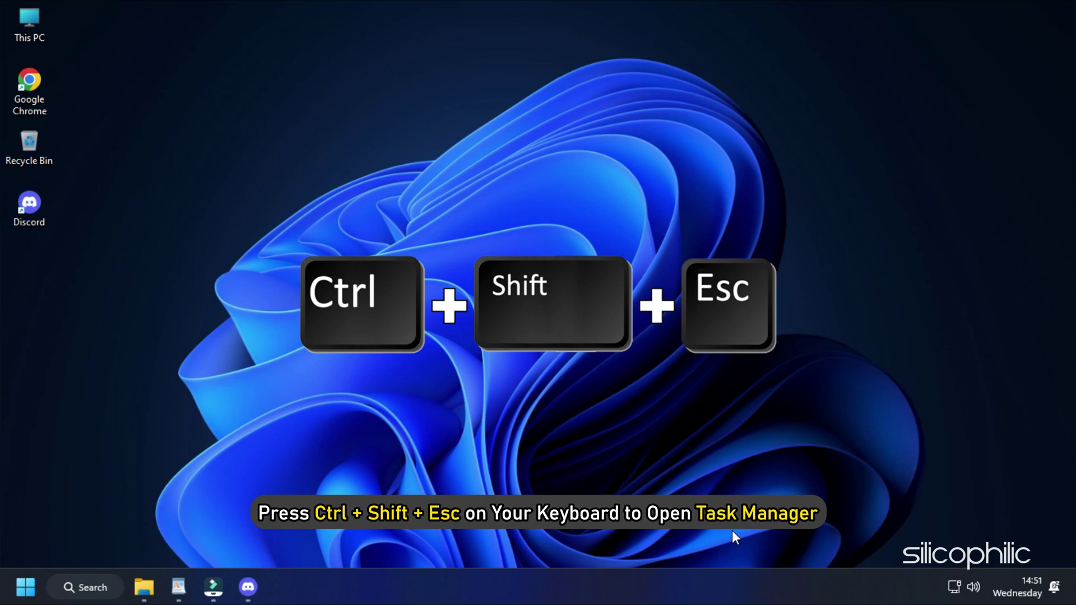
# End the Discord (32 bit) task in Task Manager and relaunch Discord from its desktop icon.
pyautogui.hotkey('ctrl', 'shift', 'Escape')
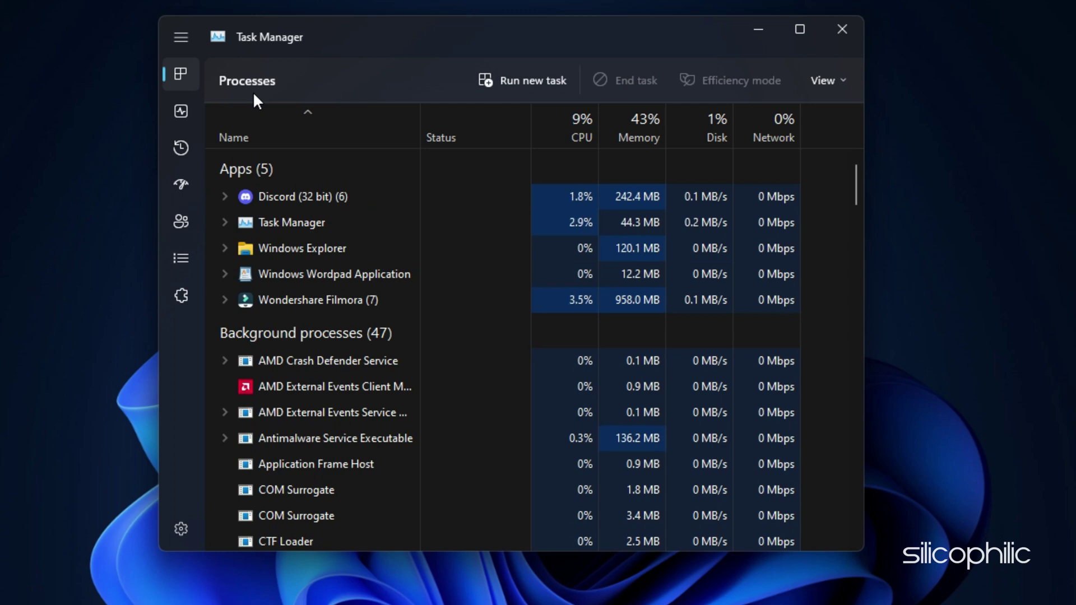
pyautogui.rightClick(366, 199)
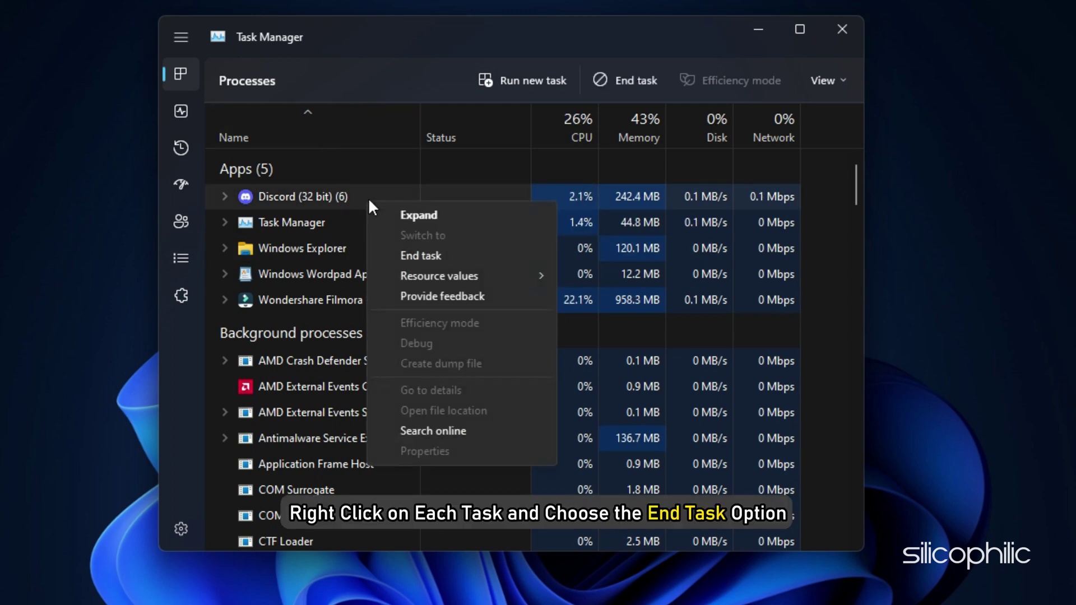
pyautogui.click(456, 257)
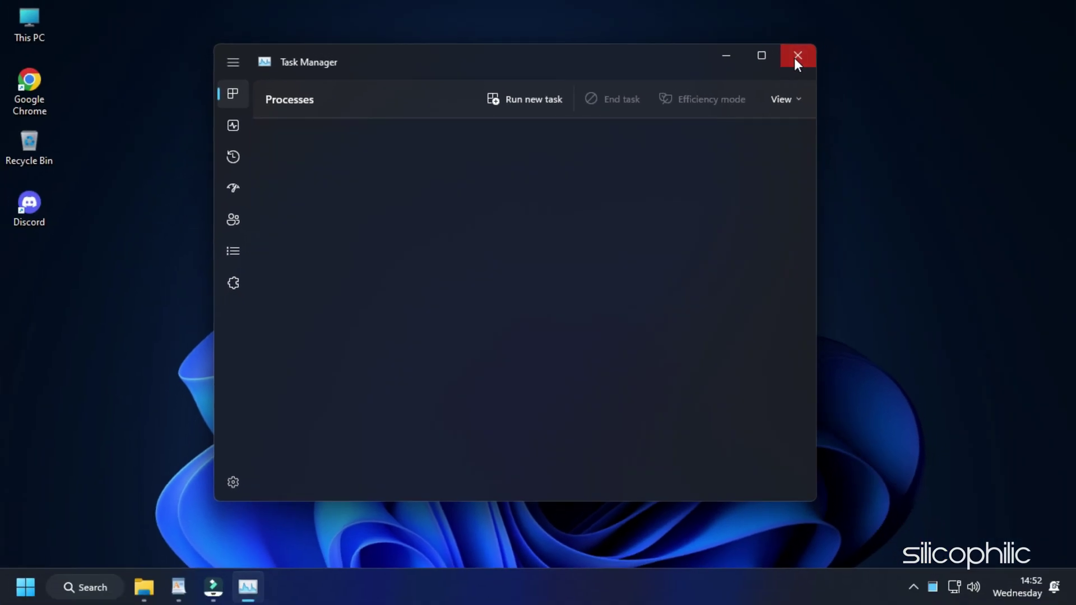
pyautogui.click(844, 29)
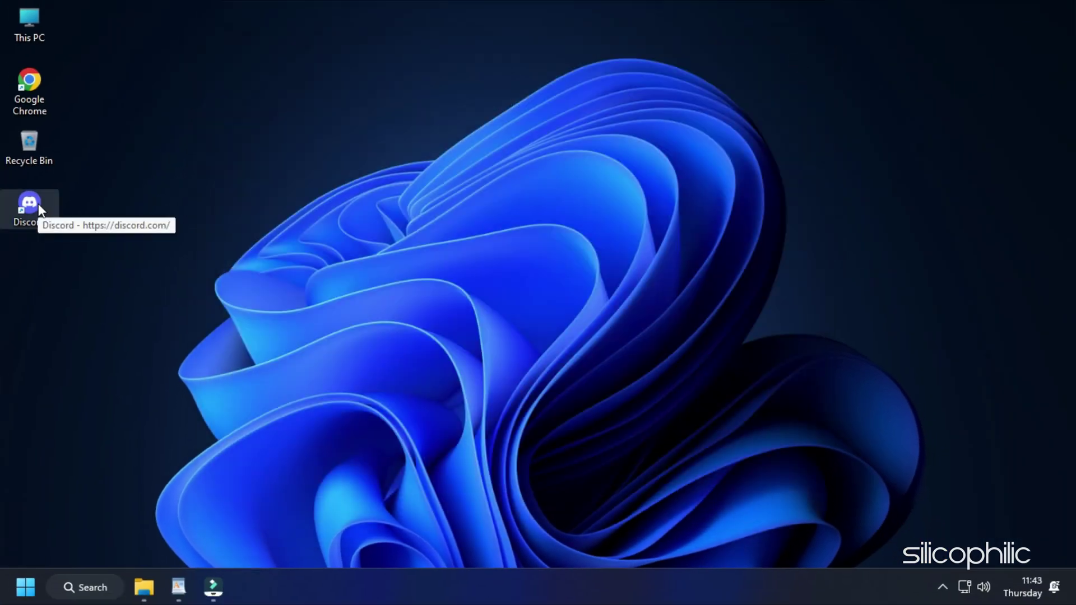
pyautogui.doubleClick(35, 205)
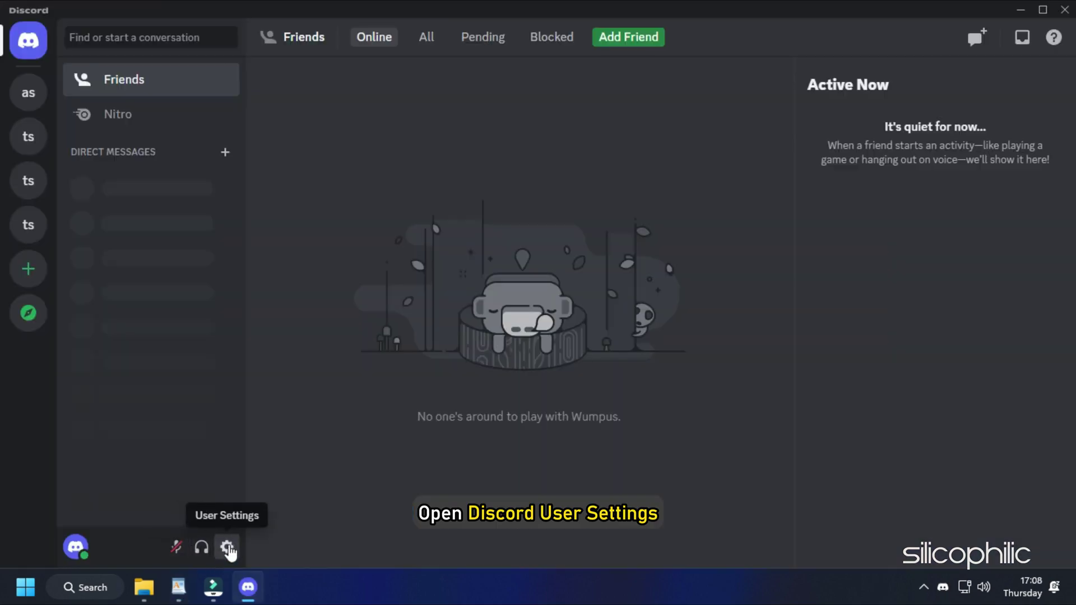
# Switch off Enable Quality of Service High Packet Priority under User Settings > Voice & Video.
pyautogui.click(226, 546)
pyautogui.scroll(-6, 216, 504)
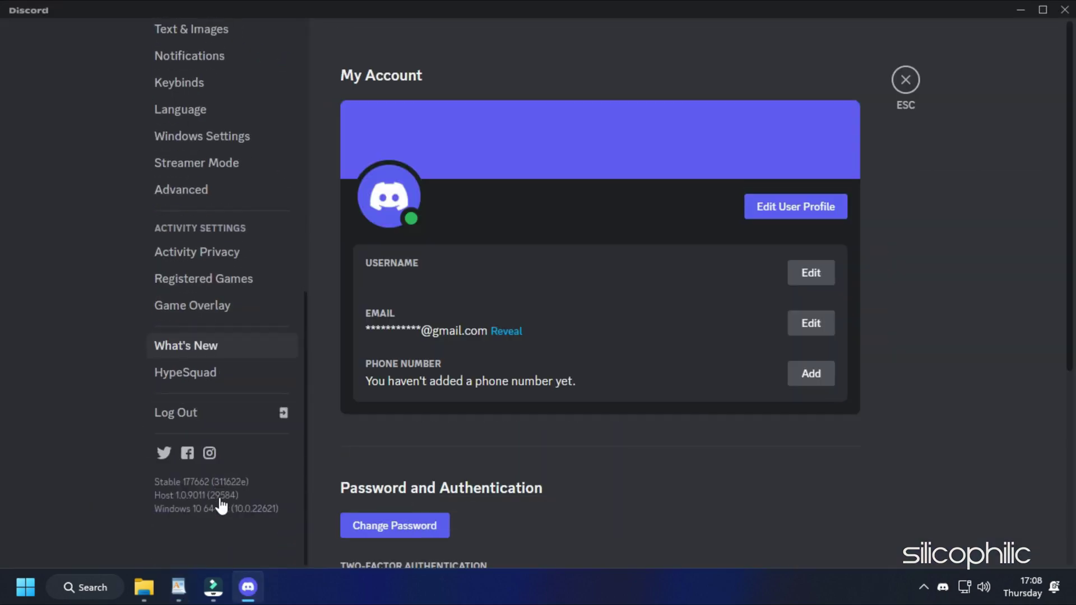
pyautogui.scroll(3, 220, 504)
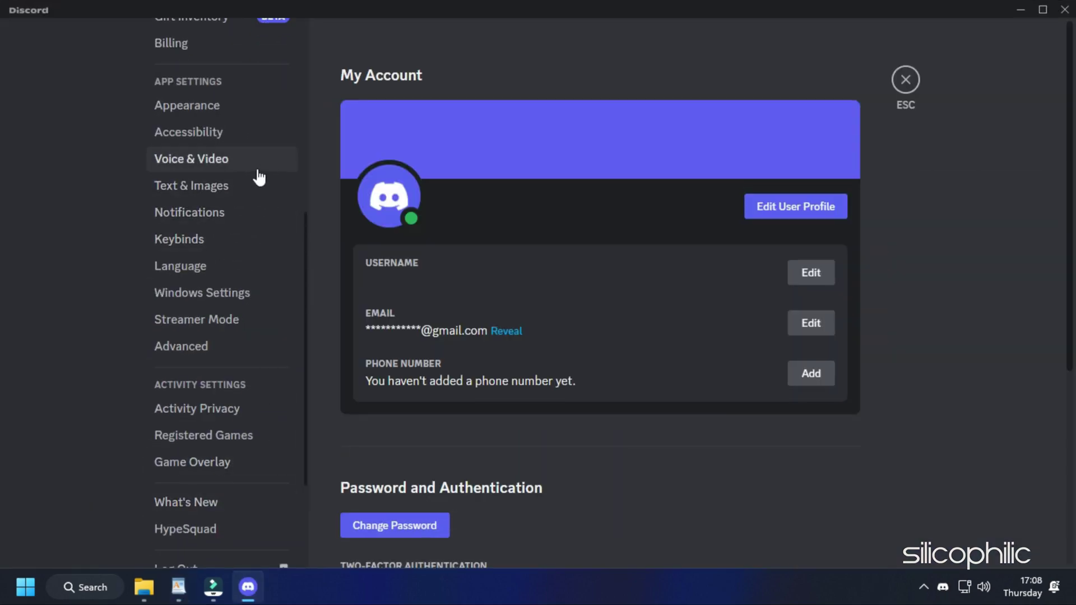
pyautogui.click(256, 164)
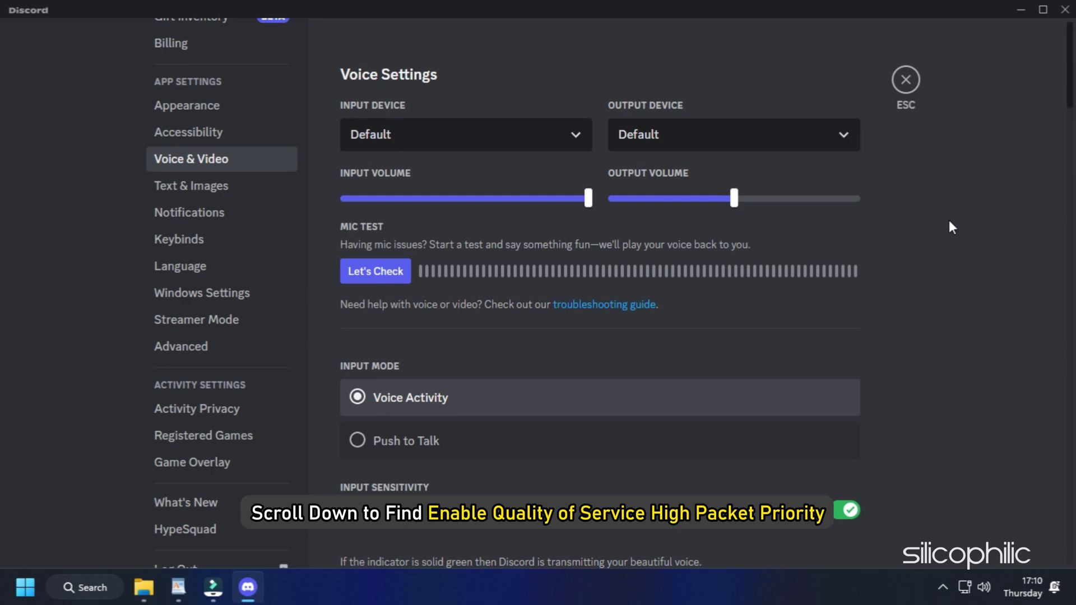
pyautogui.scroll(-15, 947, 218)
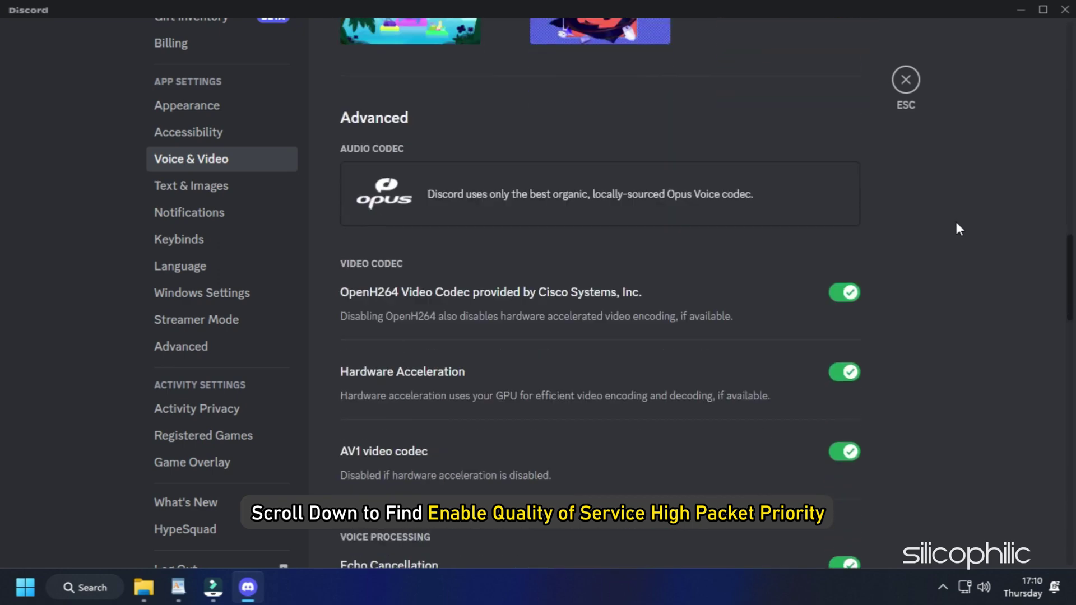
pyautogui.scroll(-15, 957, 225)
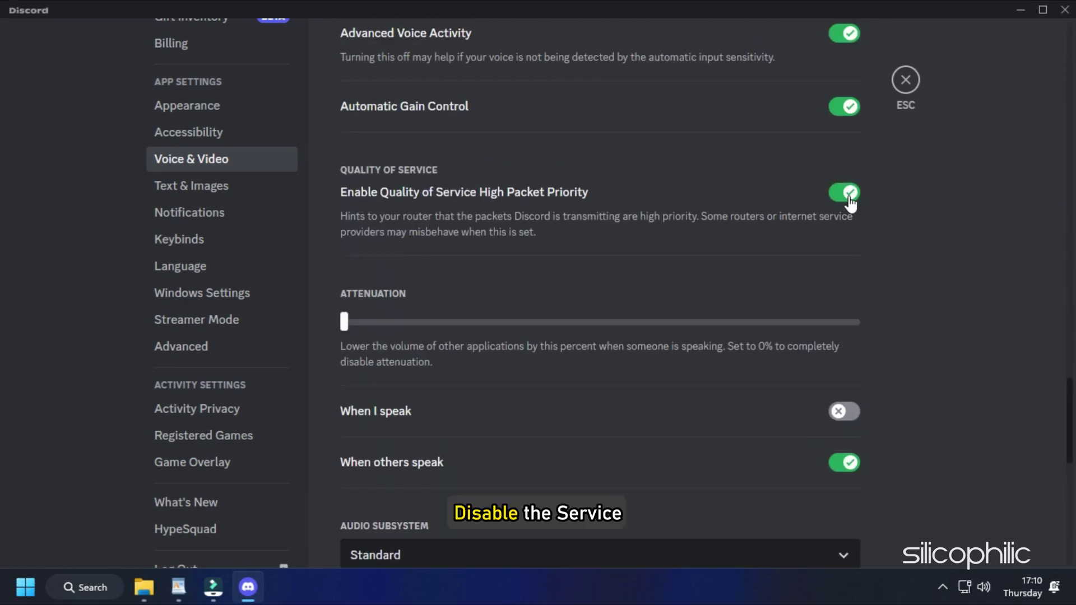
pyautogui.click(845, 192)
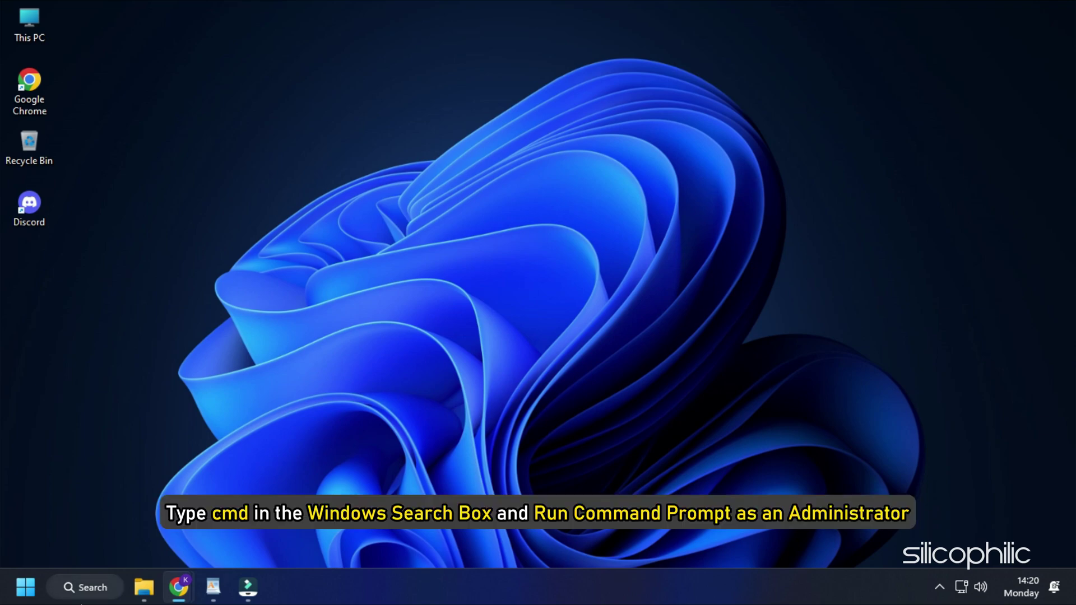
# Search for cmd and launch Command Prompt as administrator, approving the UAC prompt.
pyautogui.click(95, 587)
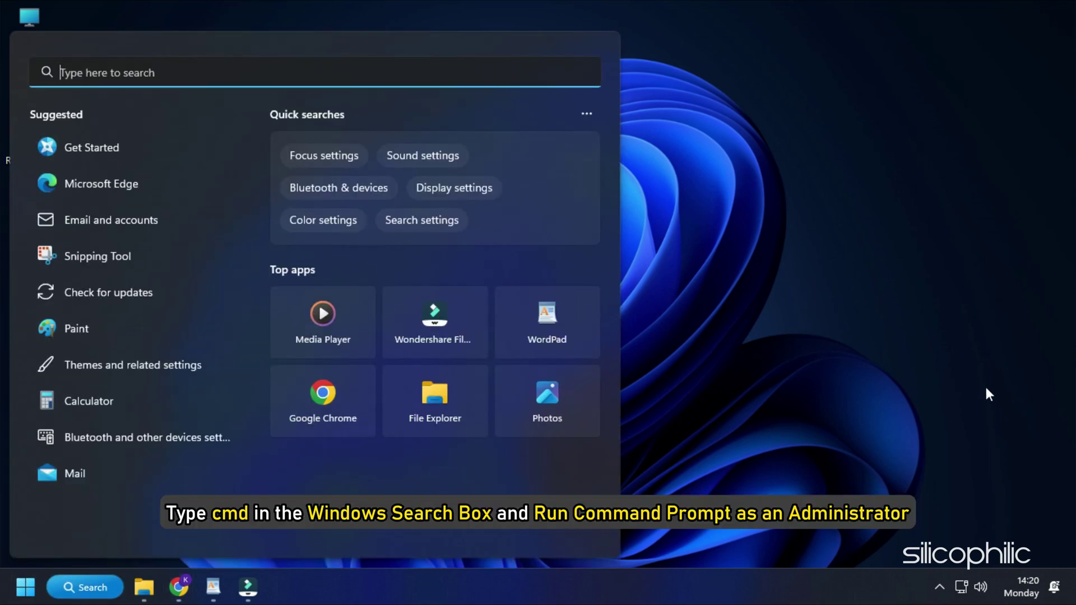
pyautogui.write('cmd')
pyautogui.rightClick(185, 212)
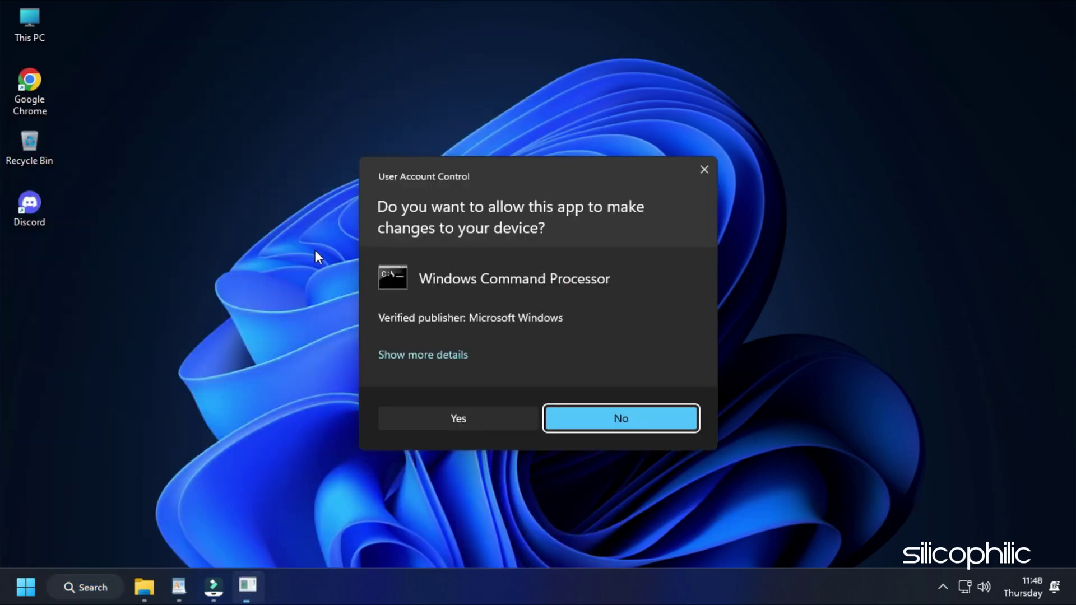
pyautogui.click(516, 419)
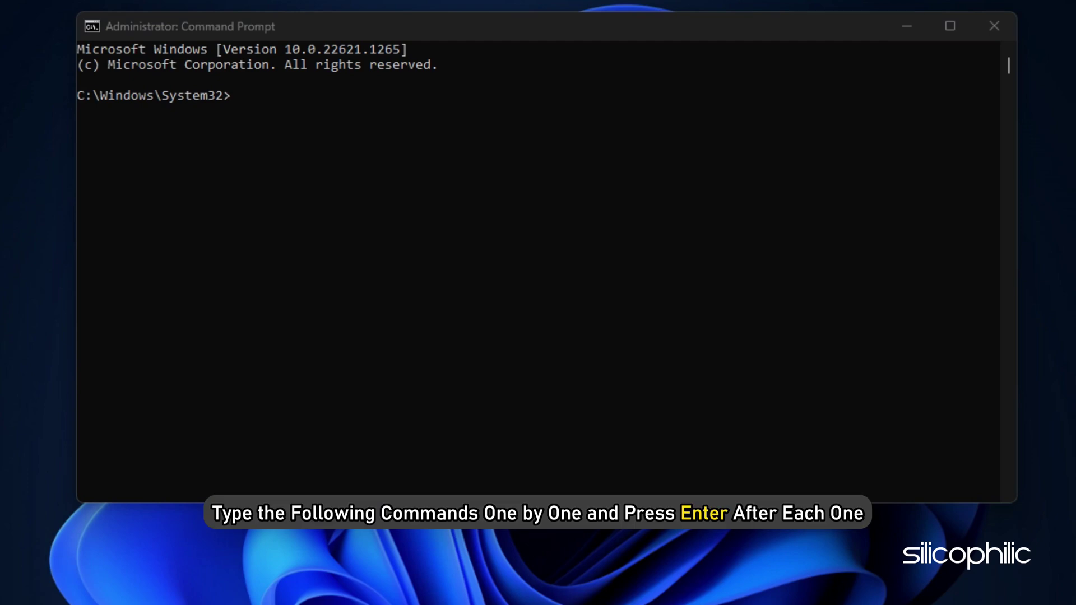
# Run ipconfig /flushdns, ipconfig /release and ipconfig /renew.
pyautogui.write('ipconfig /flushdns')
pyautogui.press('Return')
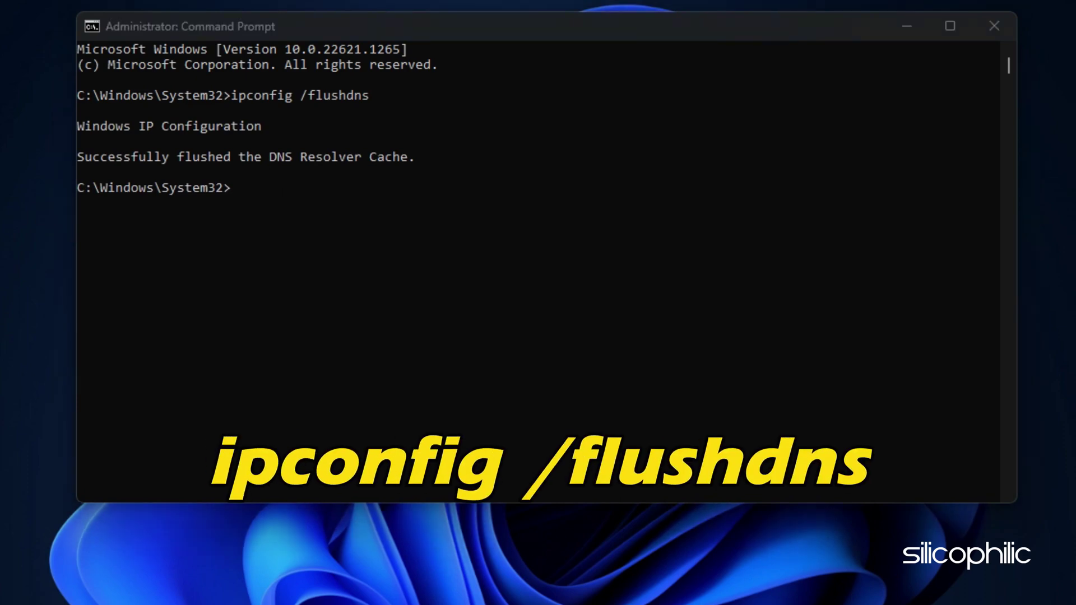
pyautogui.write('ipconfig /release')
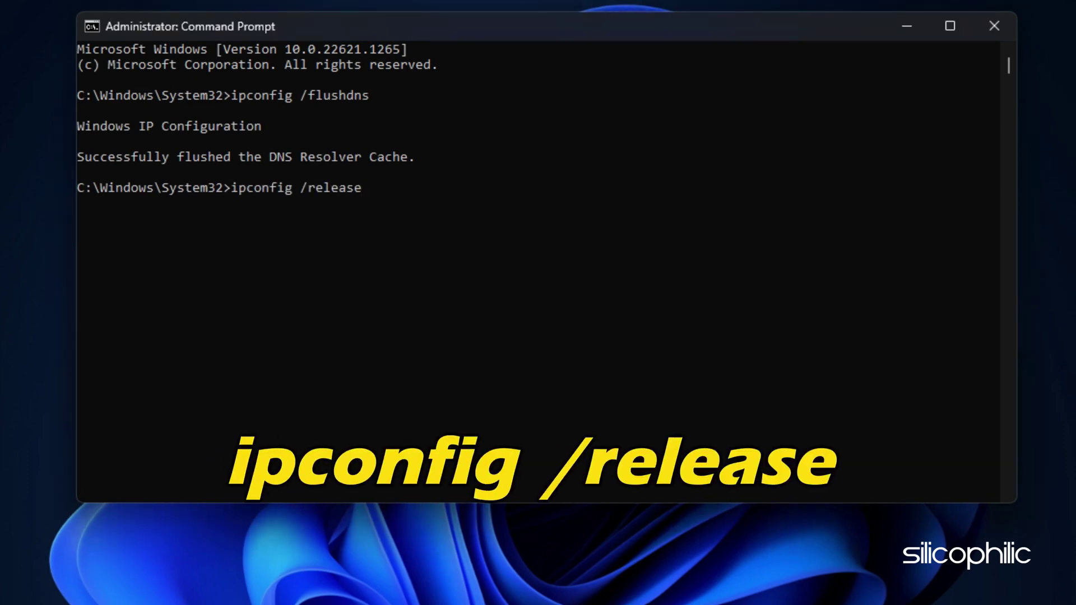
pyautogui.press('Return')
pyautogui.write('ipconfig /renew')
pyautogui.press('Return')
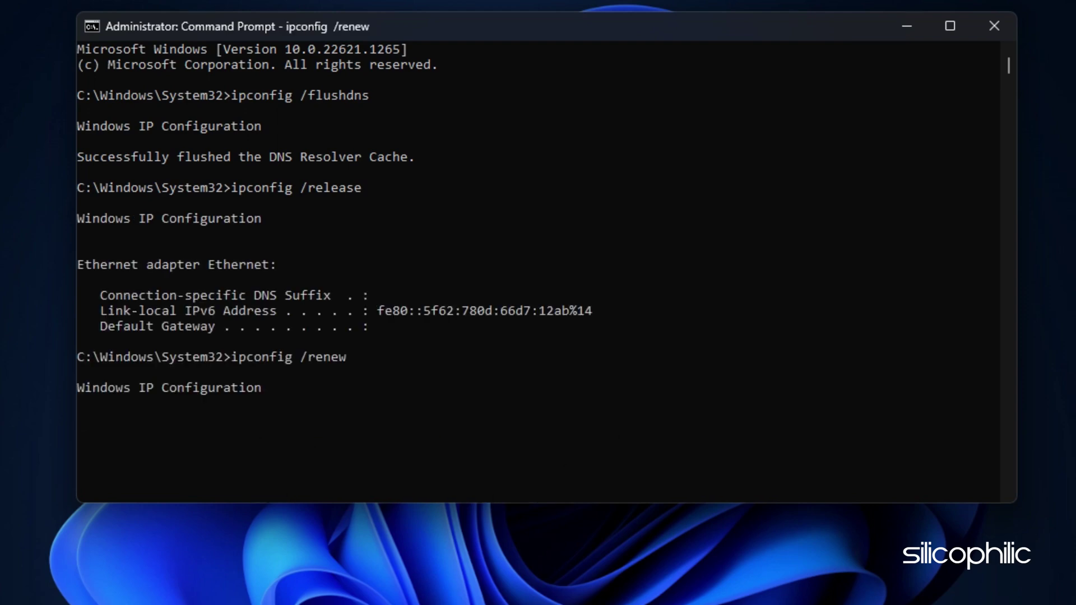
pyautogui.press('Return')
# Paste and run the netsh IP stack reset command, then close Command Prompt.
pyautogui.scroll(-3, 591, 231)
pyautogui.write('netsh int ip reset')
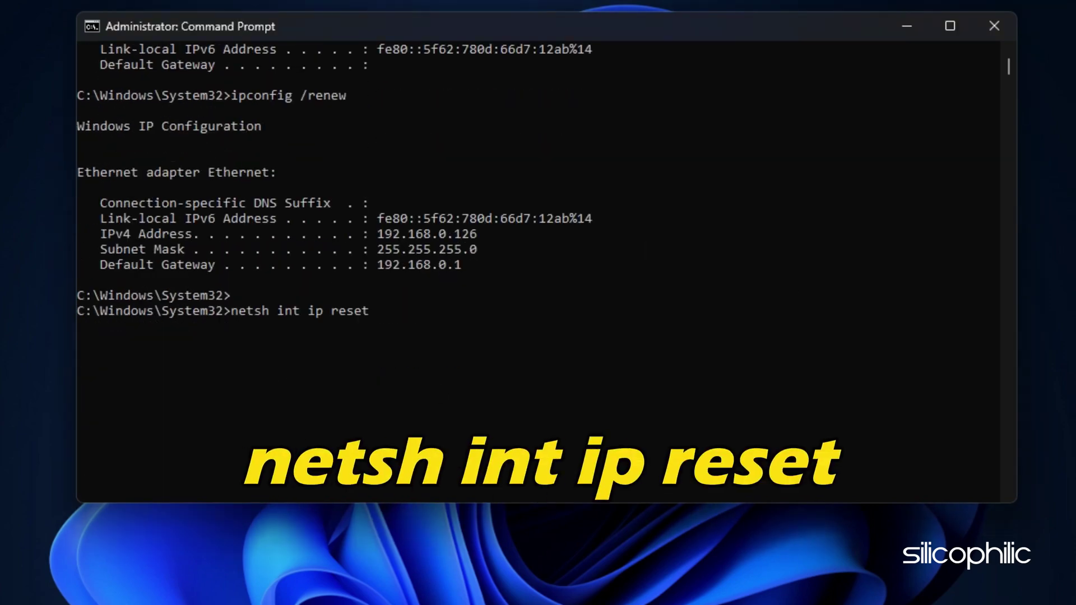
pyautogui.press('Return')
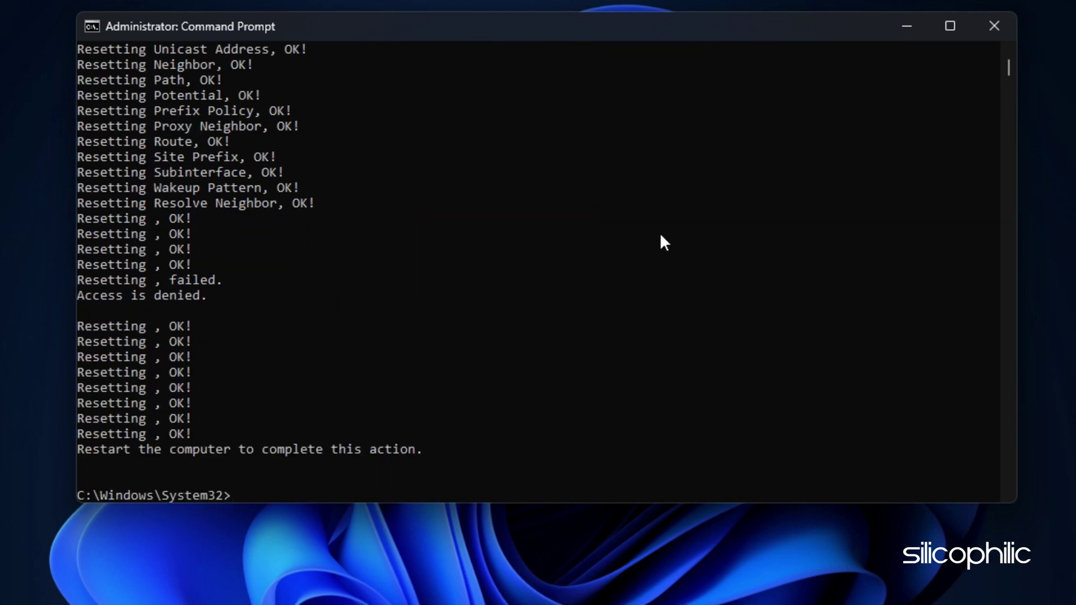
pyautogui.scroll(-5, 658, 233)
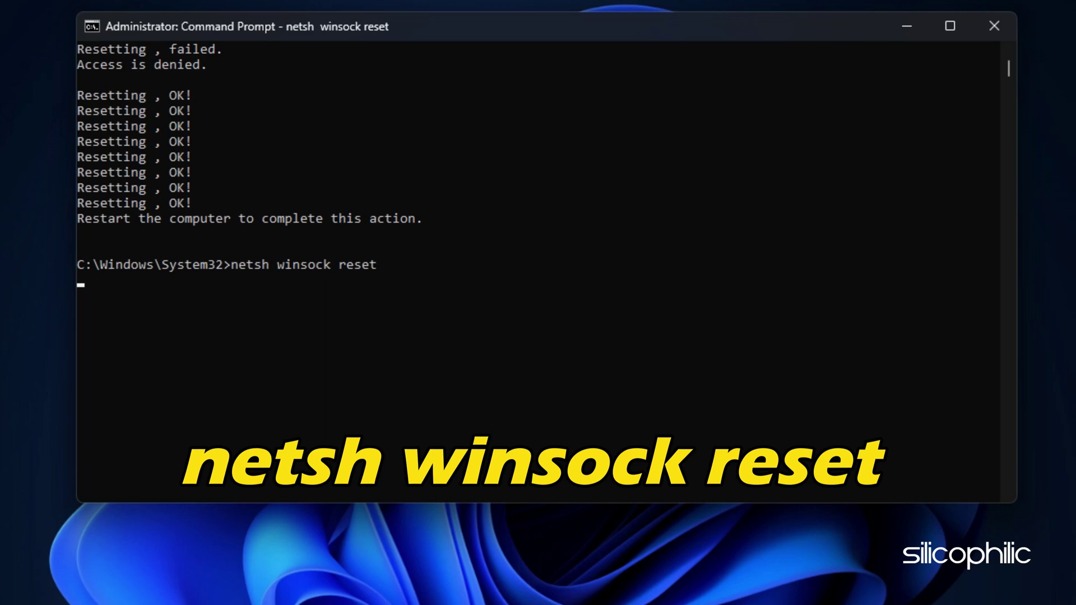
pyautogui.click(993, 28)
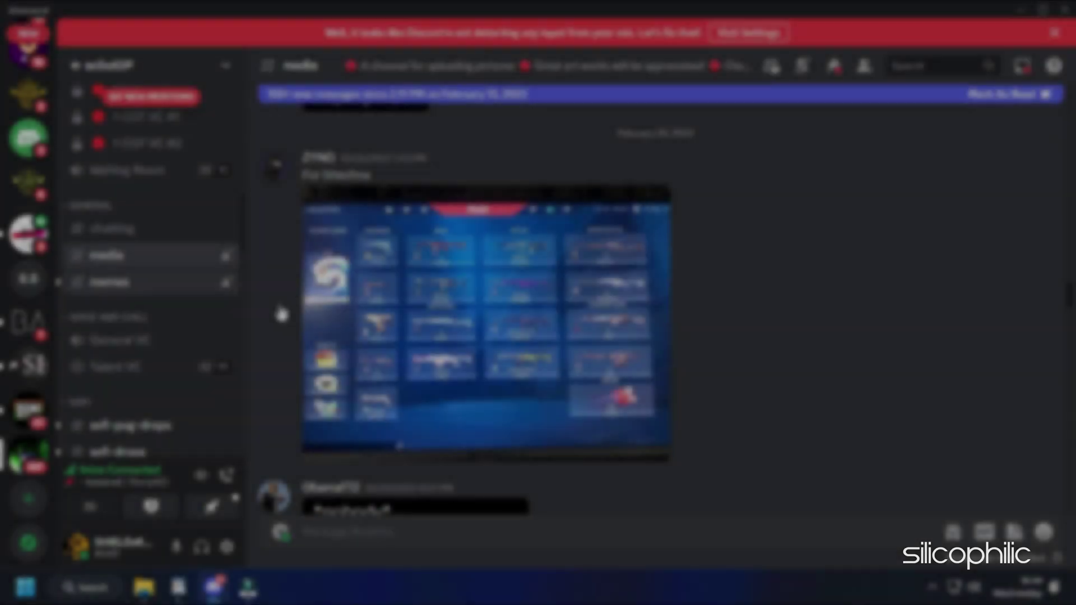
# Go from #memes to the #general channel of the BotAllen Kodi Repo server.
pyautogui.click(106, 282)
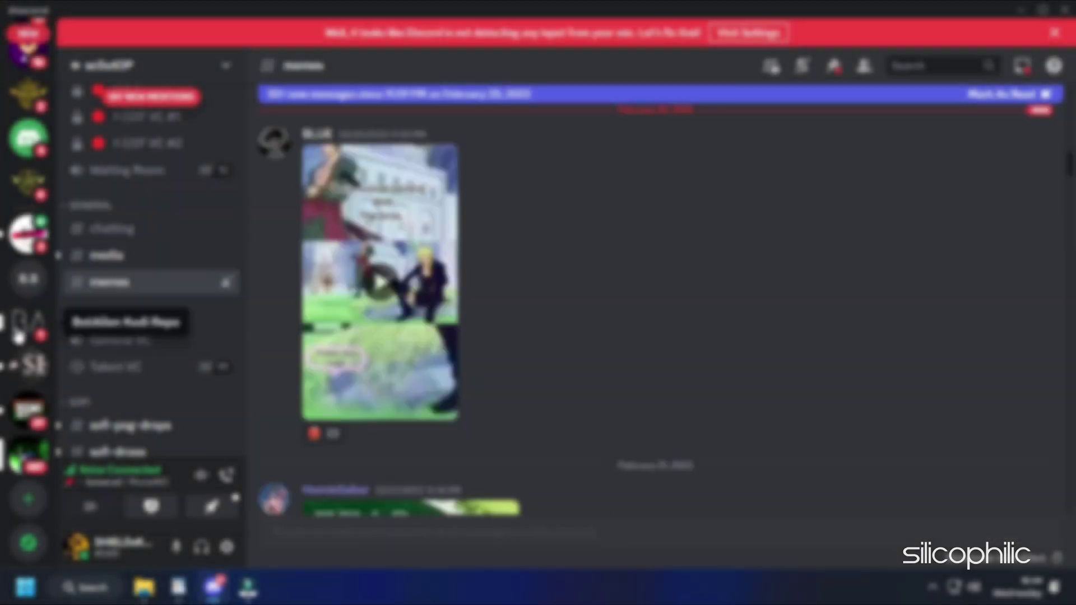
pyautogui.click(28, 322)
pyautogui.scroll(5, 308, 365)
pyautogui.click(131, 358)
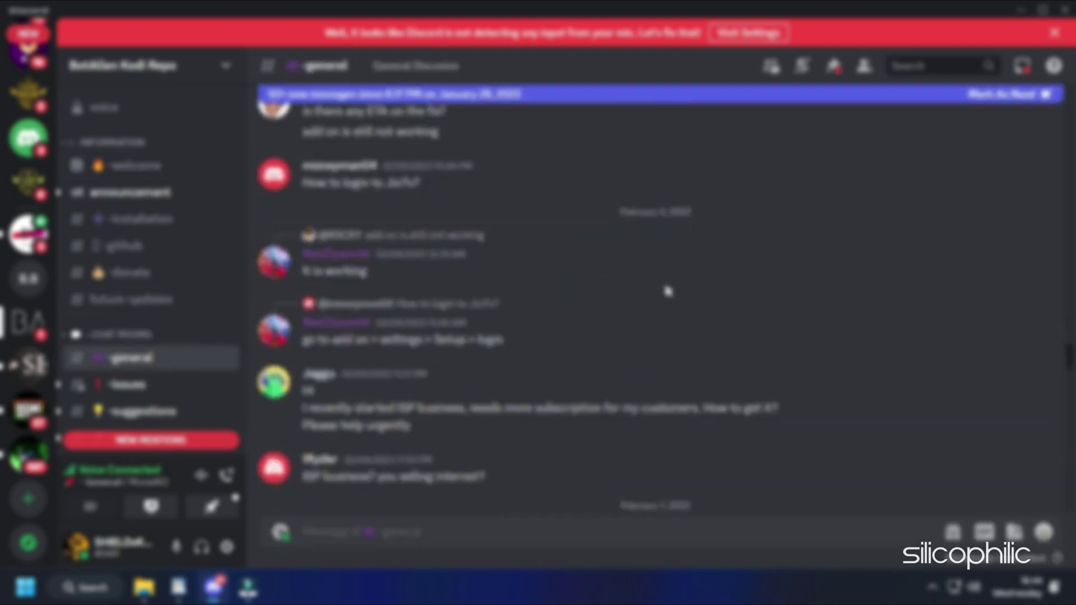